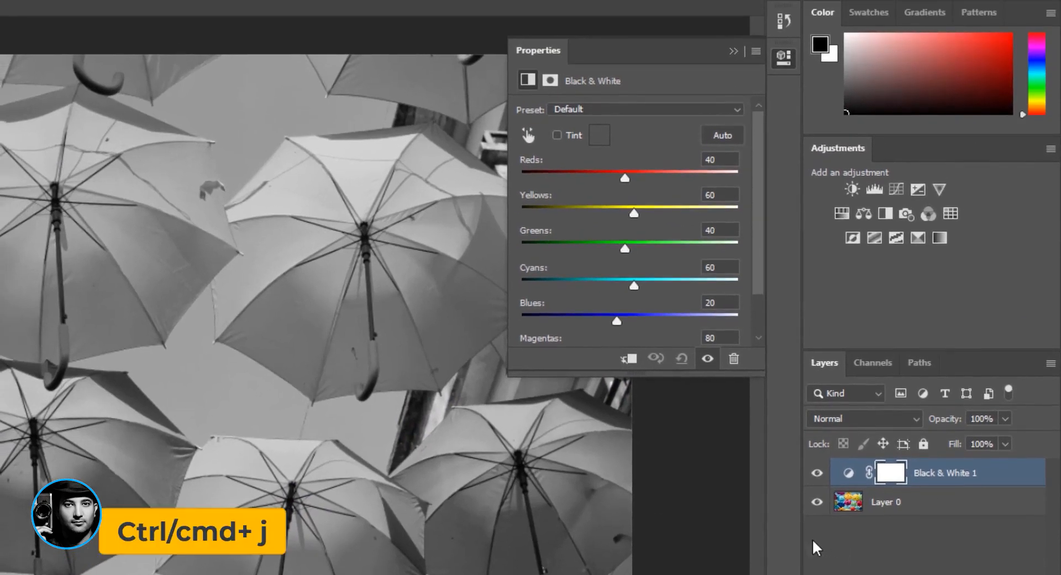
- Duplicate the Black & White adjustment layer and hide the original Black & White 1 layer
{"action": "key", "text": "ctrl+j"}
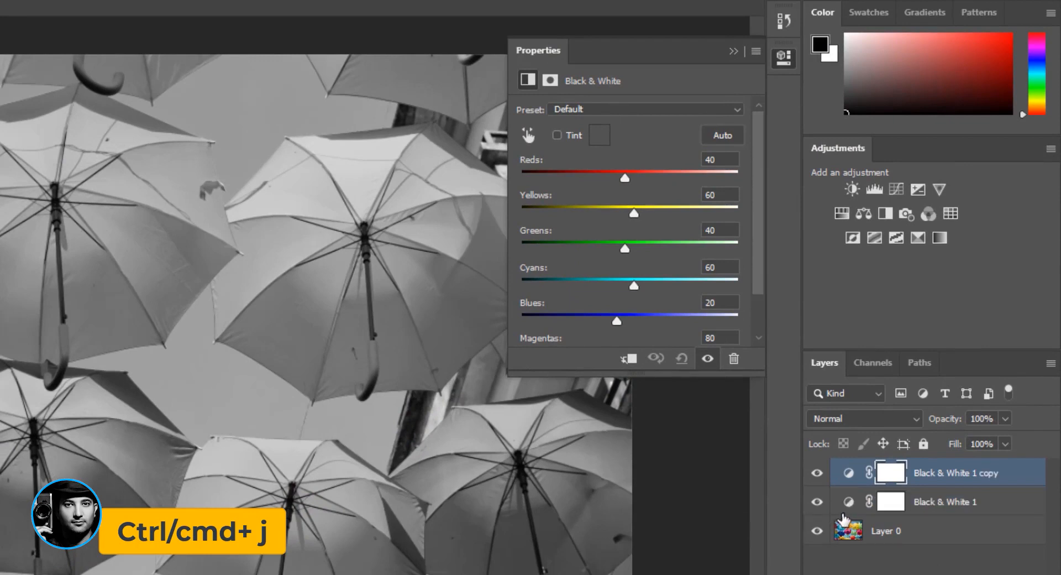
{"action": "left_click", "coordinate": [816, 504]}
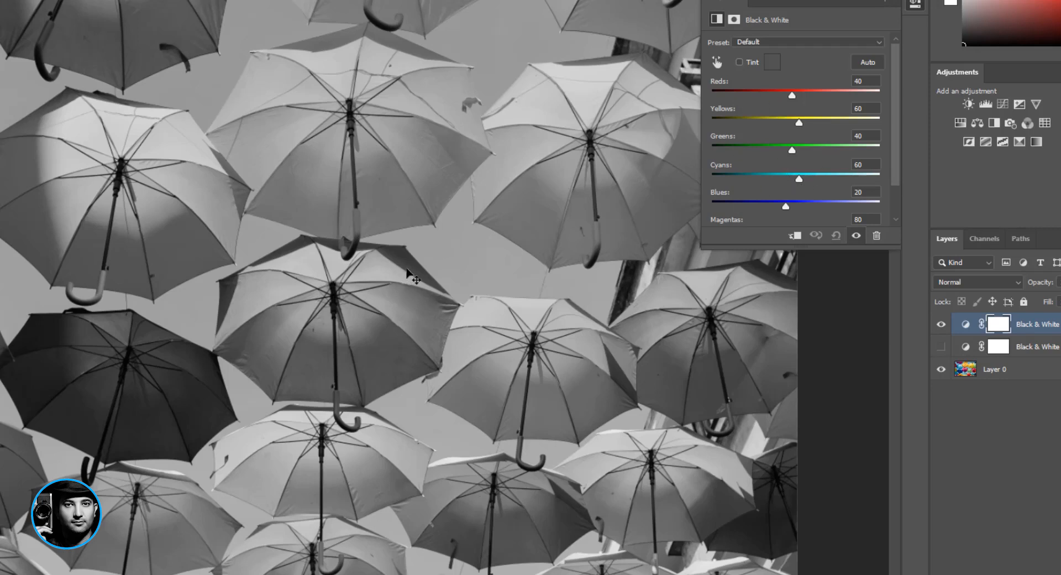
- Toggle the duplicated adjustment off and on to compare the grayscale umbrellas with their original colours
{"action": "left_click", "coordinate": [856, 236]}
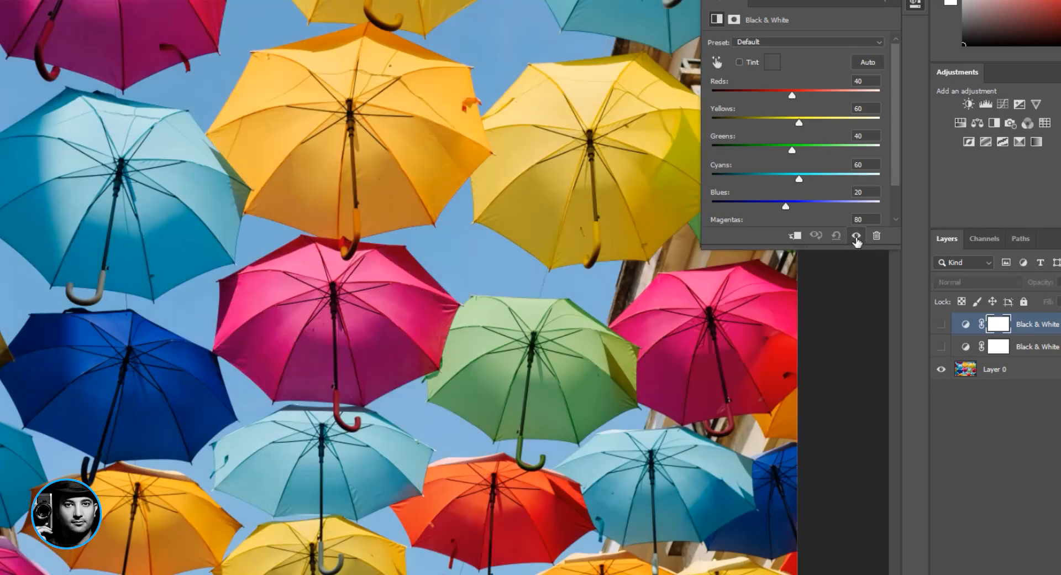
{"action": "left_click", "coordinate": [856, 237]}
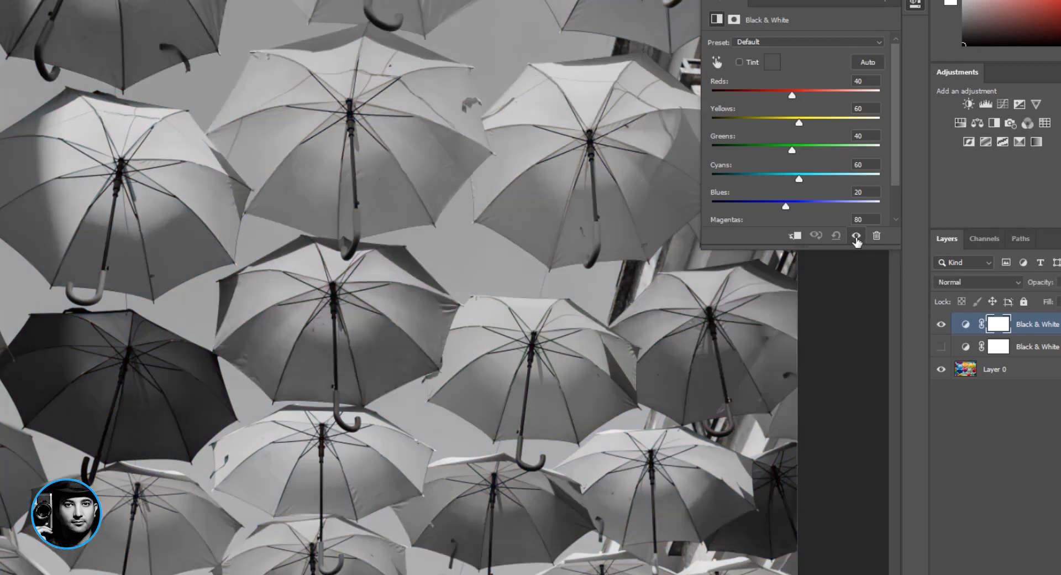
{"action": "left_click", "coordinate": [856, 237]}
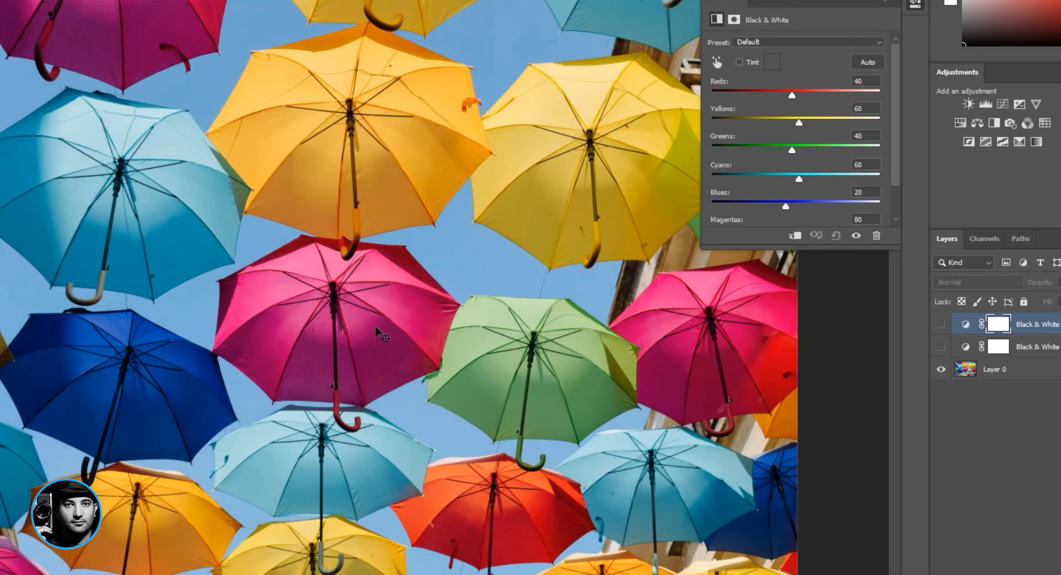
{"action": "left_click", "coordinate": [855, 236]}
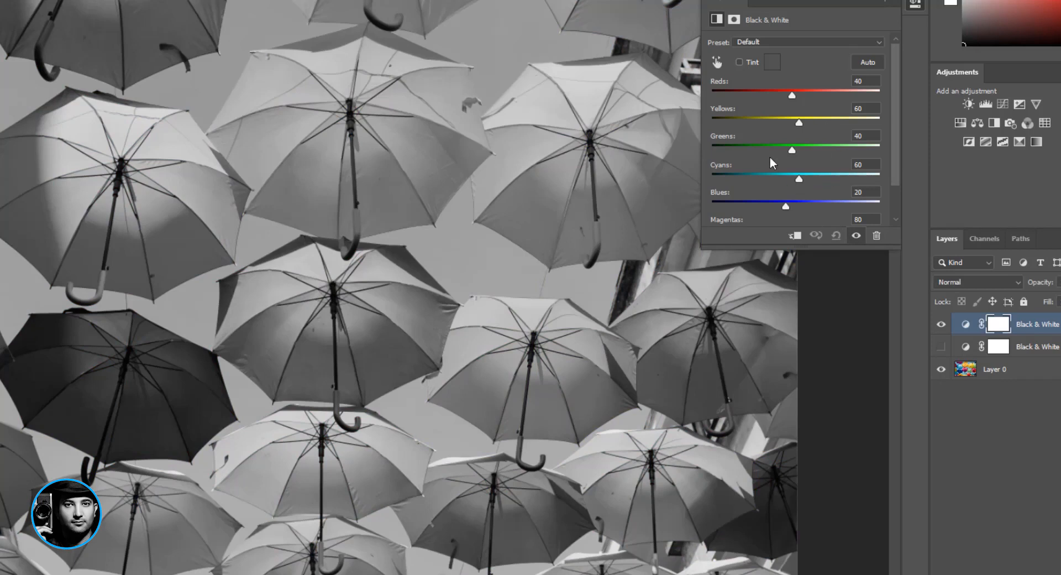
- Enlarge the adjustment settings, try Magentas at -48 and Reds at 23, and reset the adjustment to its defaults
{"action": "scroll", "coordinate": [786, 181], "scroll_direction": "down", "scroll_amount": 2}
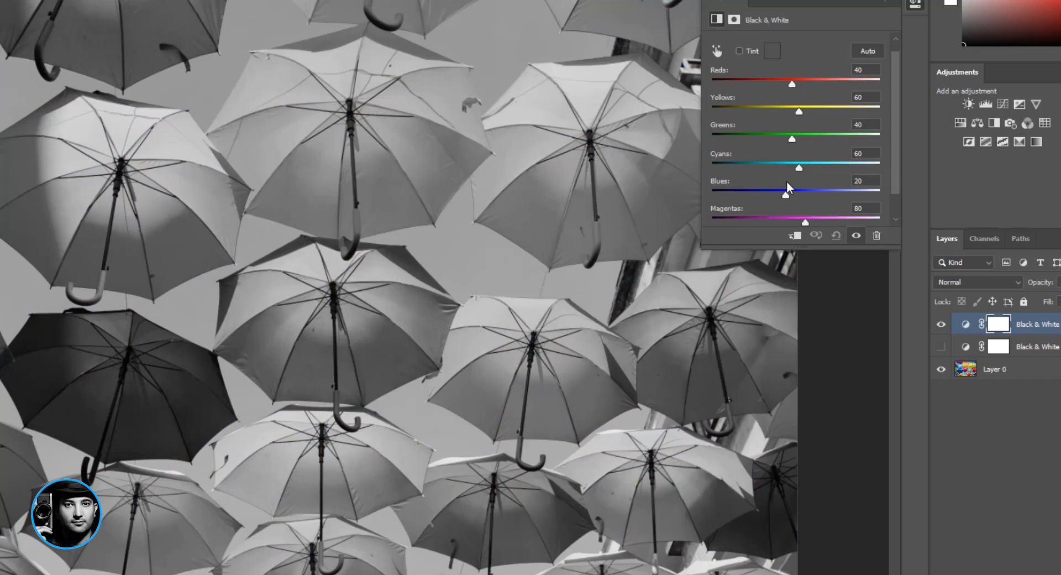
{"action": "left_click_drag", "start_coordinate": [778, 248], "coordinate": [782, 298]}
{"action": "left_click_drag", "start_coordinate": [805, 232], "coordinate": [763, 233]}
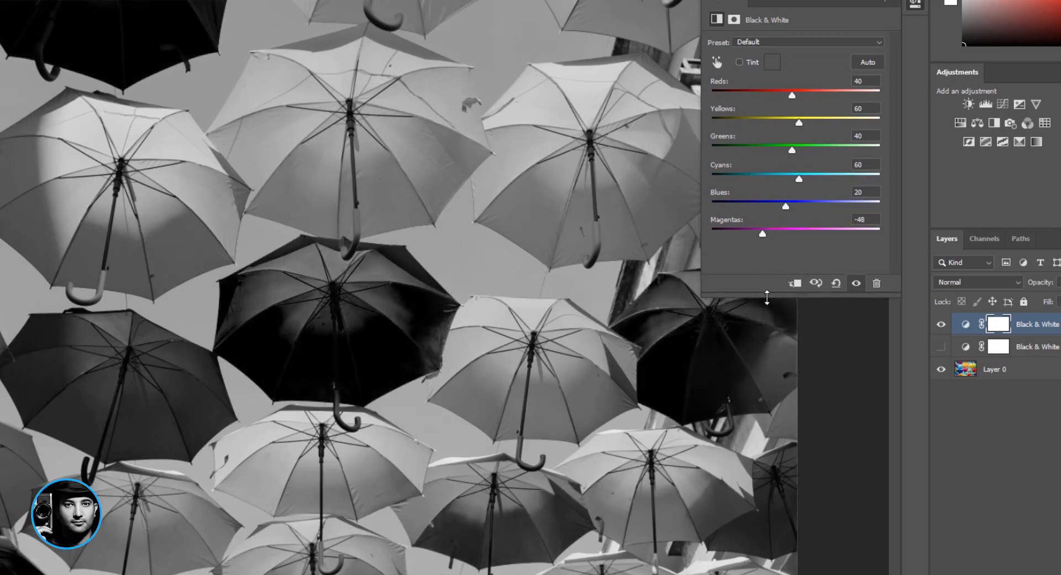
{"action": "left_click", "coordinate": [855, 283]}
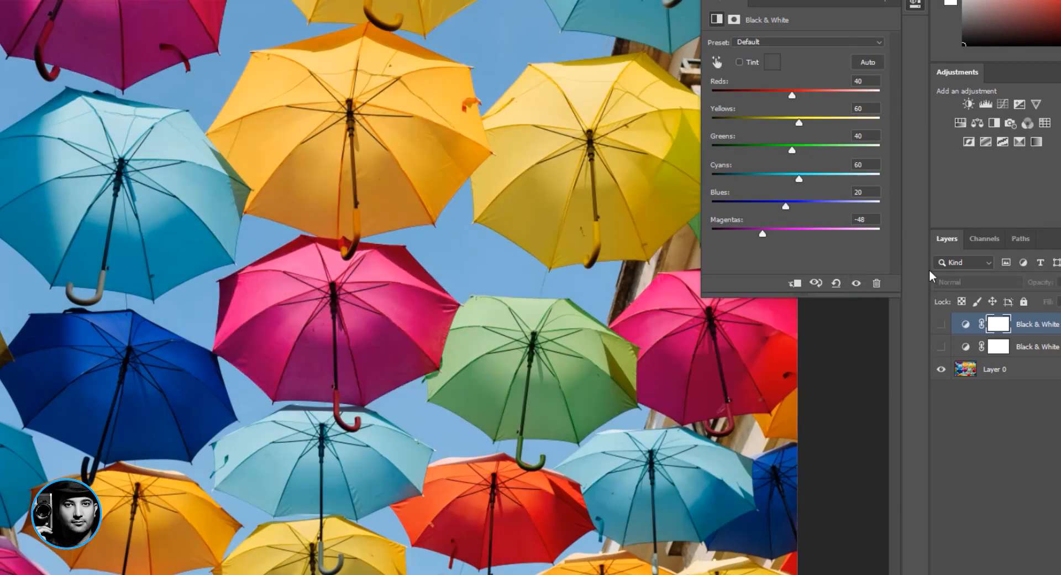
{"action": "left_click", "coordinate": [856, 283]}
{"action": "mouse_move", "coordinate": [792, 95]}
{"action": "left_mouse_down"}
{"action": "mouse_move", "coordinate": [759, 93]}
{"action": "mouse_move", "coordinate": [786, 93]}
{"action": "left_mouse_up"}
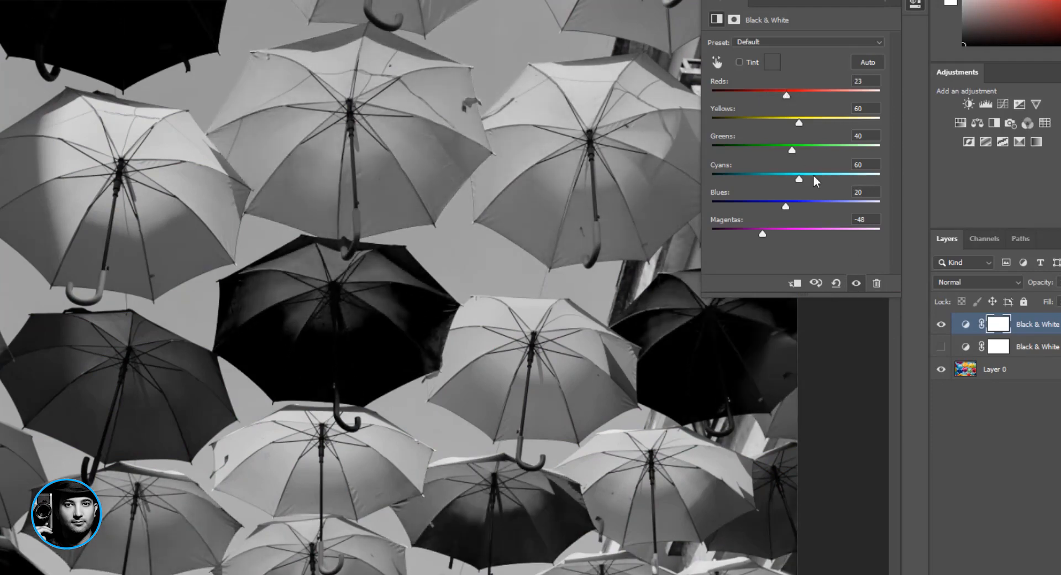
{"action": "left_click", "coordinate": [837, 284]}
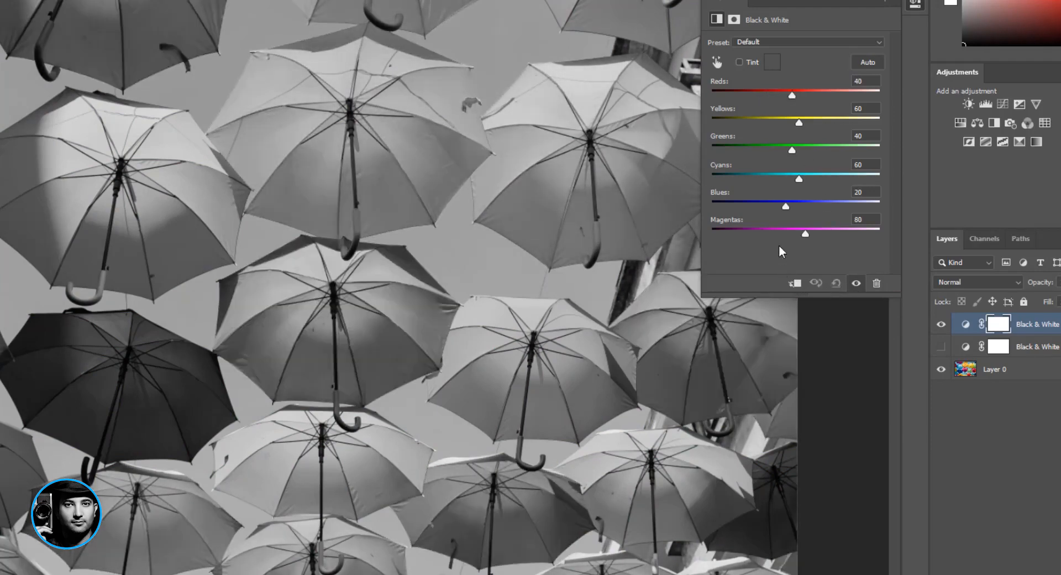
- Compare with the colour photo and darken the pink umbrella to Magentas -87 with the on-image adjustment tool
{"action": "left_click", "coordinate": [855, 283]}
{"action": "left_click", "coordinate": [855, 283]}
{"action": "left_click", "coordinate": [716, 65]}
{"action": "left_click", "coordinate": [714, 62]}
{"action": "left_click", "coordinate": [376, 337]}
{"action": "left_click_drag", "start_coordinate": [376, 337], "coordinate": [254, 341]}
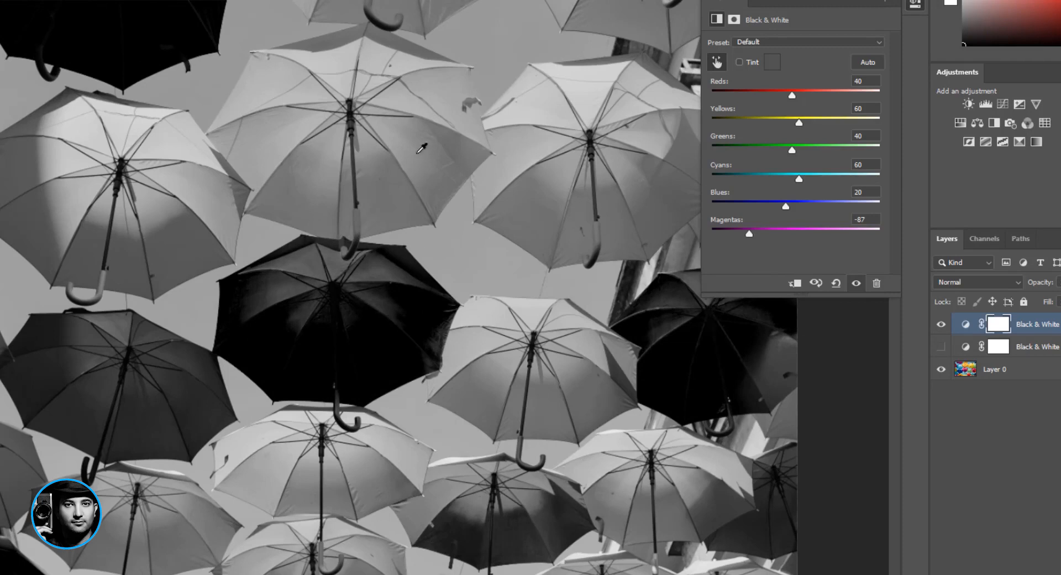
- Adjust tones directly on the image: yellow umbrellas to Yellows 113, sky to Cyans -8, and pink umbrella to Magentas -33
{"action": "left_click_drag", "start_coordinate": [403, 142], "coordinate": [441, 139]}
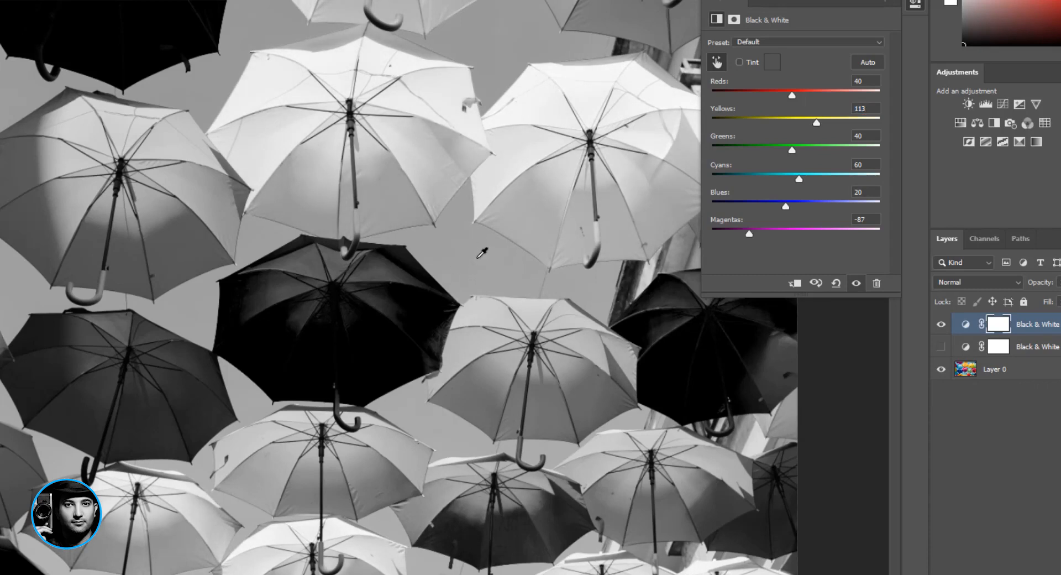
{"action": "left_click_drag", "start_coordinate": [476, 255], "coordinate": [429, 261]}
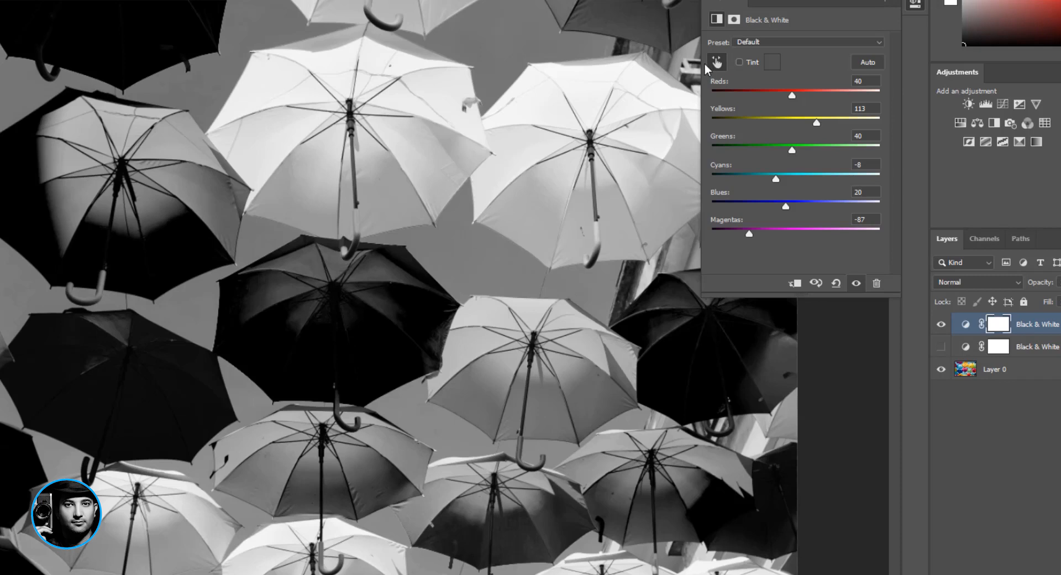
{"action": "left_click_drag", "start_coordinate": [375, 327], "coordinate": [406, 343]}
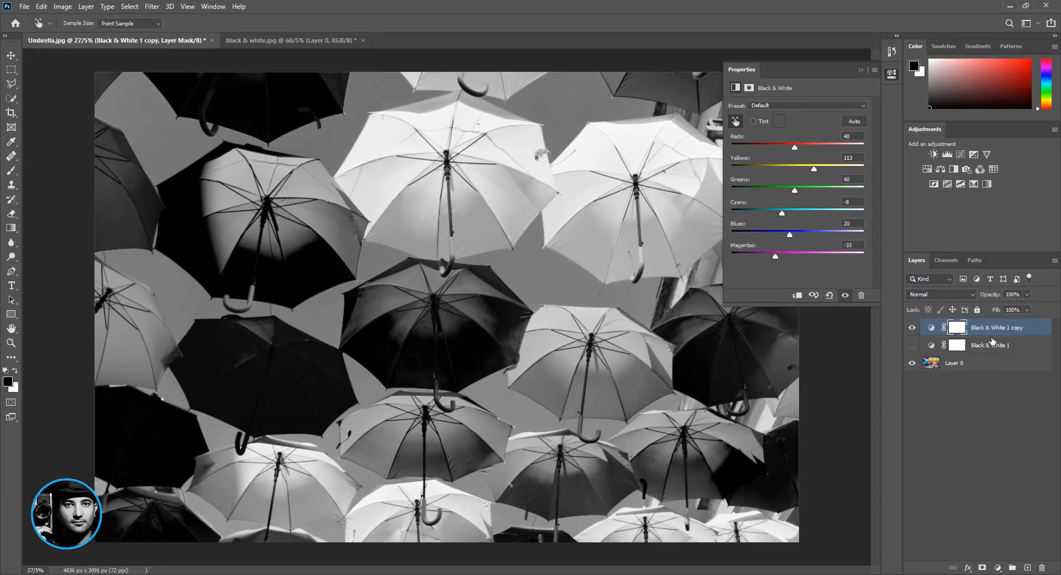
- Toggle the visibility of both Black & White layers to compare the default conversion with the customized copy, and return to the Move tool
{"action": "left_click", "coordinate": [912, 329]}
{"action": "left_click", "coordinate": [912, 344]}
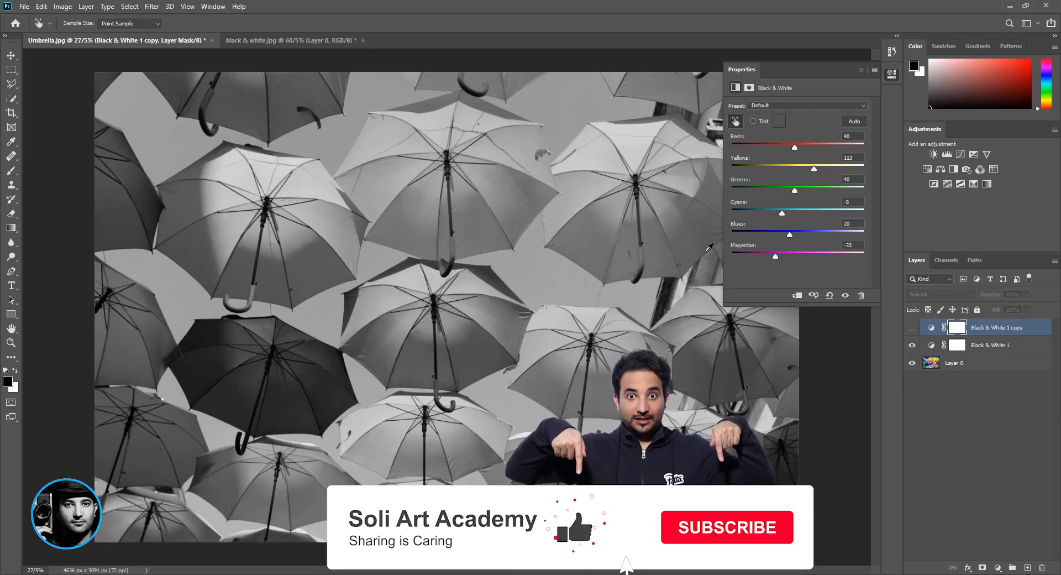
{"action": "left_click", "coordinate": [911, 345]}
{"action": "left_click", "coordinate": [911, 328]}
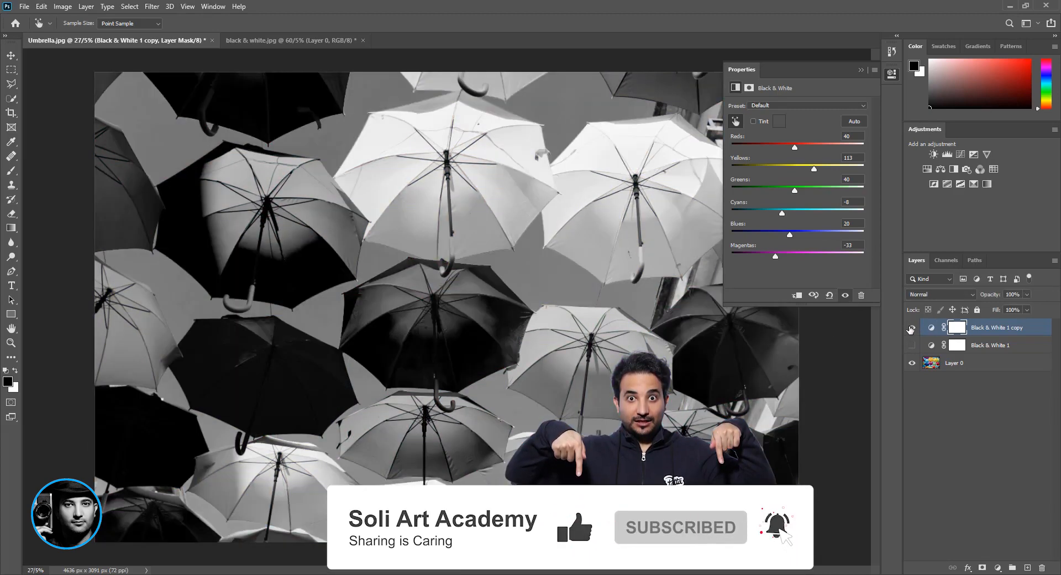
{"action": "left_click", "coordinate": [912, 346]}
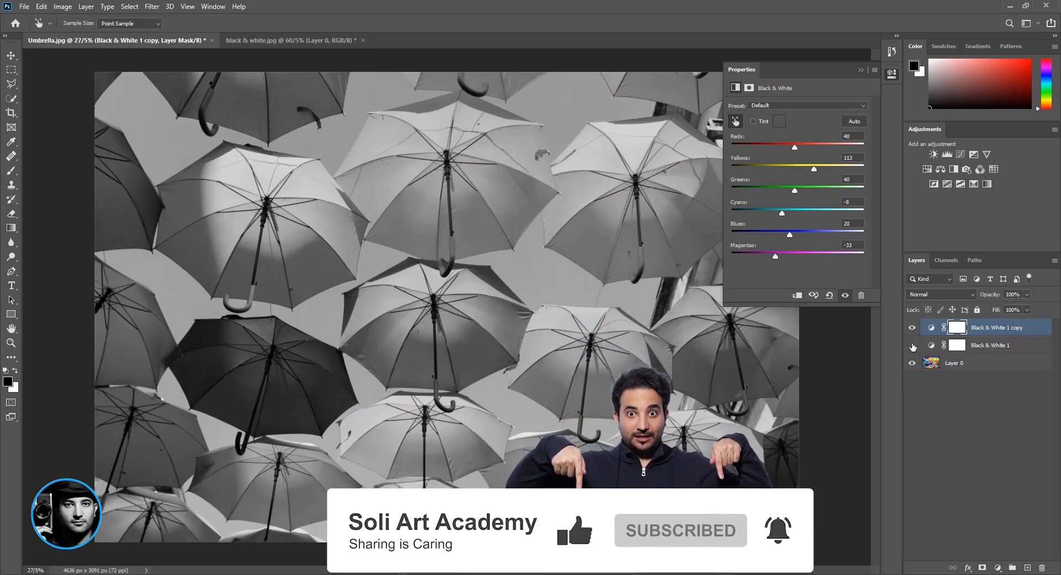
{"action": "left_click", "coordinate": [912, 346]}
{"action": "left_click", "coordinate": [912, 346]}
{"action": "left_click", "coordinate": [912, 346]}
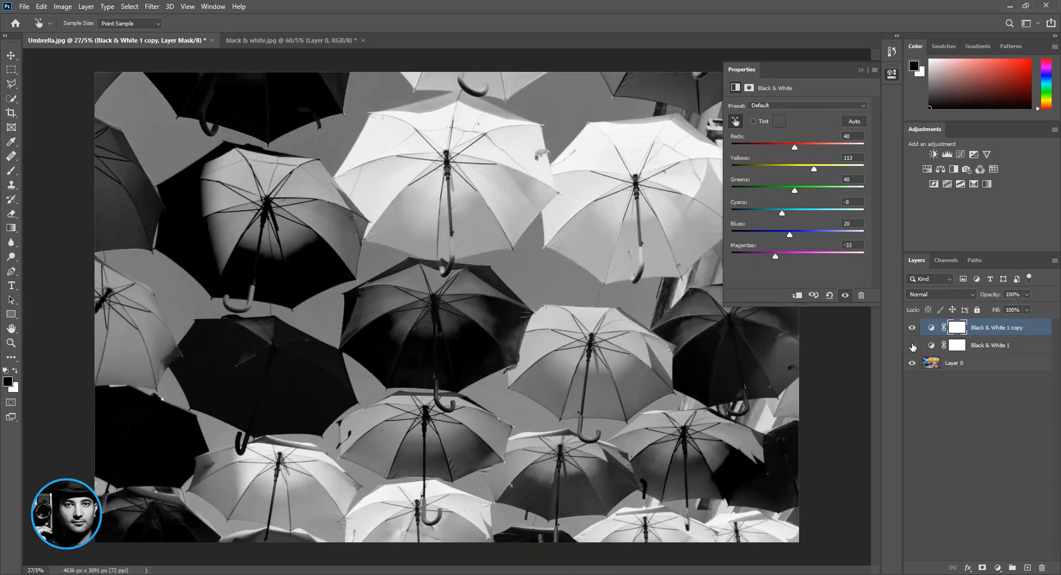
{"action": "key", "text": "v"}
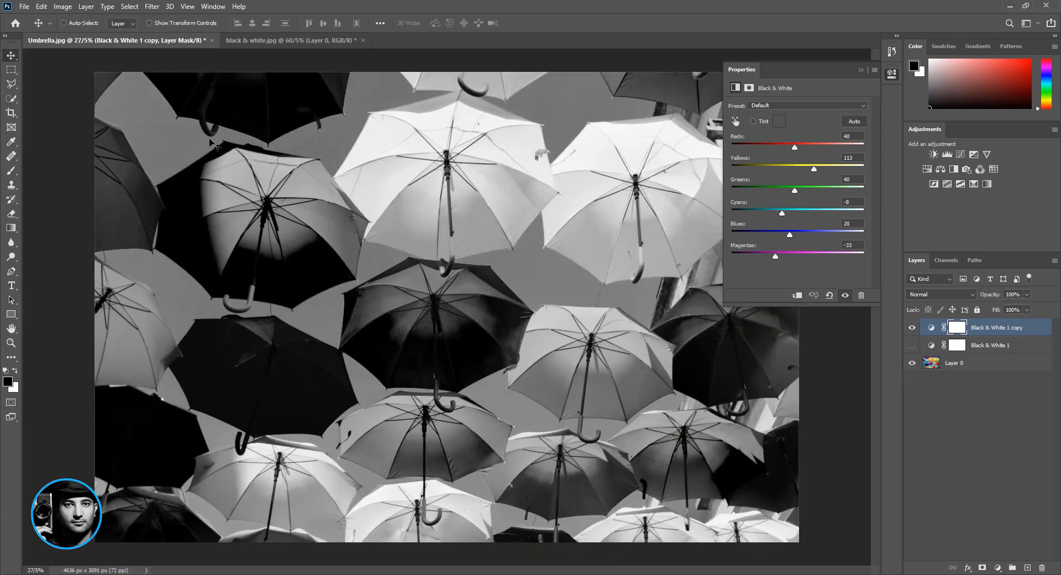
- Switch to the black & white.jpg portrait and add a Black & White adjustment layer
{"action": "left_click", "coordinate": [243, 42]}
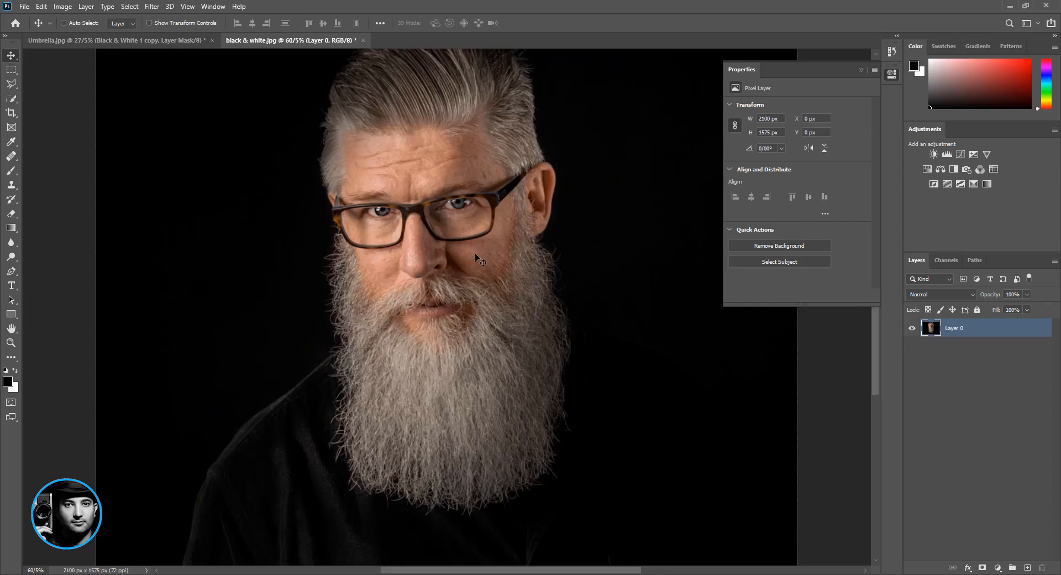
{"action": "left_click", "coordinate": [998, 567]}
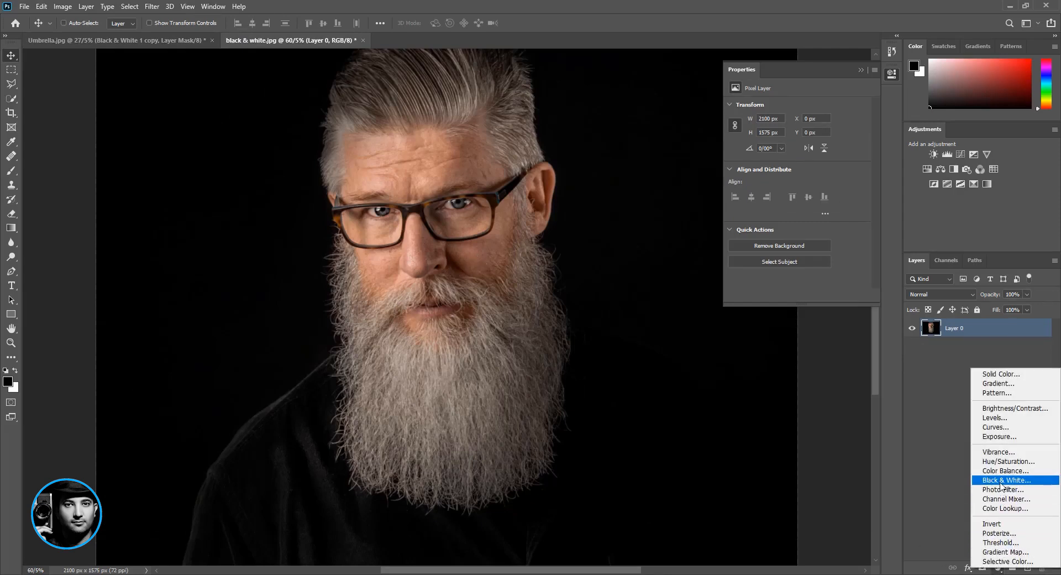
{"action": "left_click", "coordinate": [1006, 480]}
- Use the on-image adjustment tool on the portrait to lower Reds to -16 and raise them to 48
{"action": "left_click", "coordinate": [736, 121]}
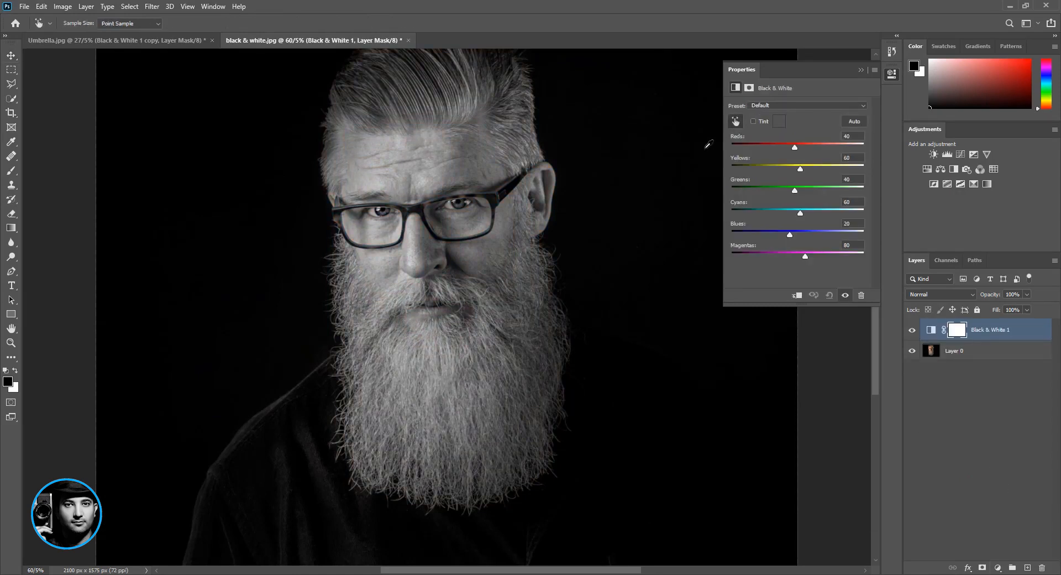
{"action": "left_click_drag", "start_coordinate": [441, 162], "coordinate": [407, 167]}
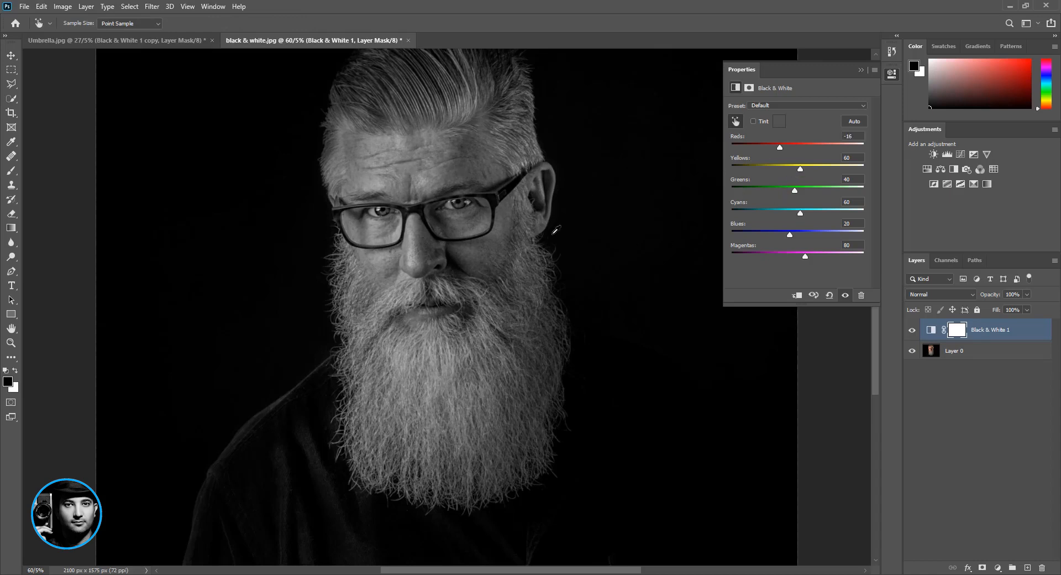
{"action": "left_click_drag", "start_coordinate": [467, 382], "coordinate": [500, 358]}
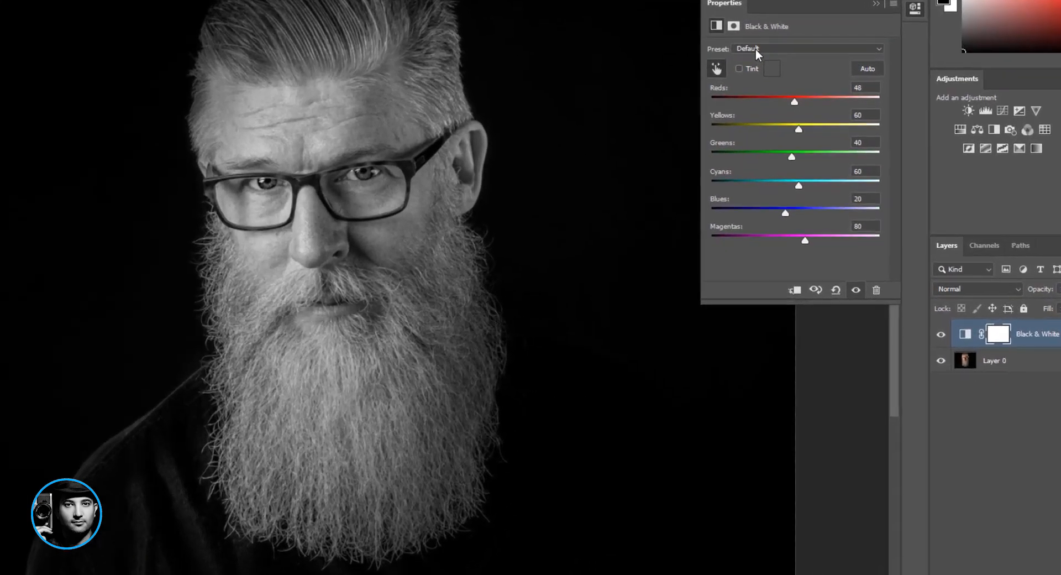
- Preview the Black & White presets from Blue Filter through Infrared on the portrait and apply the Lighter preset
{"action": "left_click", "coordinate": [767, 104]}
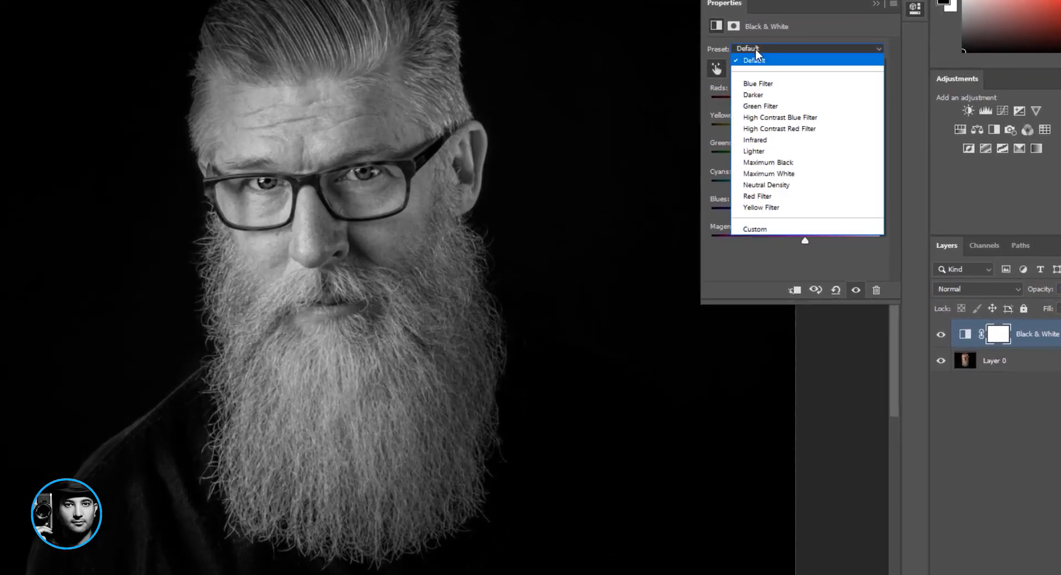
{"action": "left_click", "coordinate": [785, 91]}
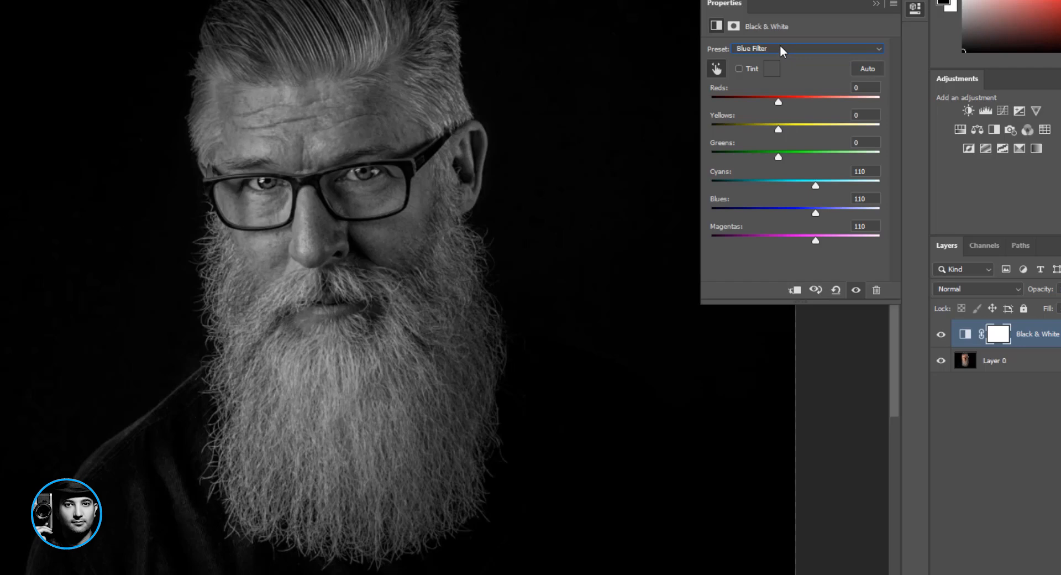
{"action": "key", "text": "Down"}
{"action": "key", "text": "Down"}
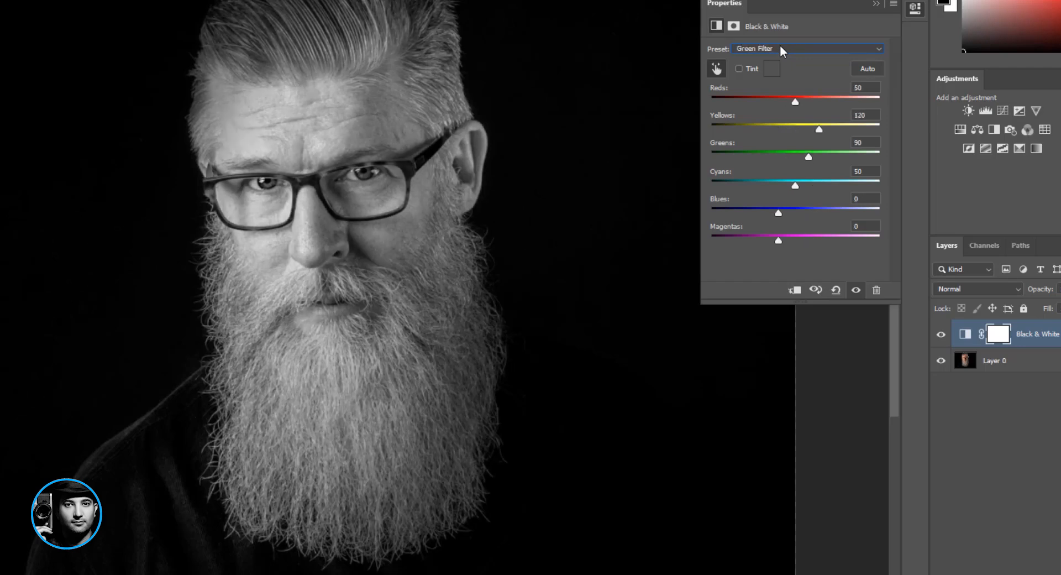
{"action": "key", "text": "Down"}
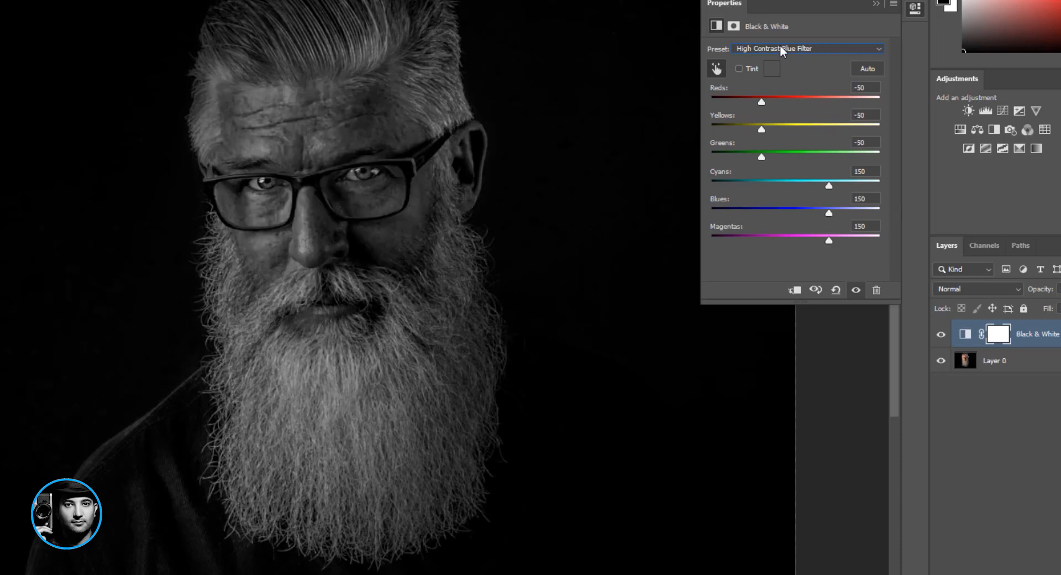
{"action": "key", "text": "Down"}
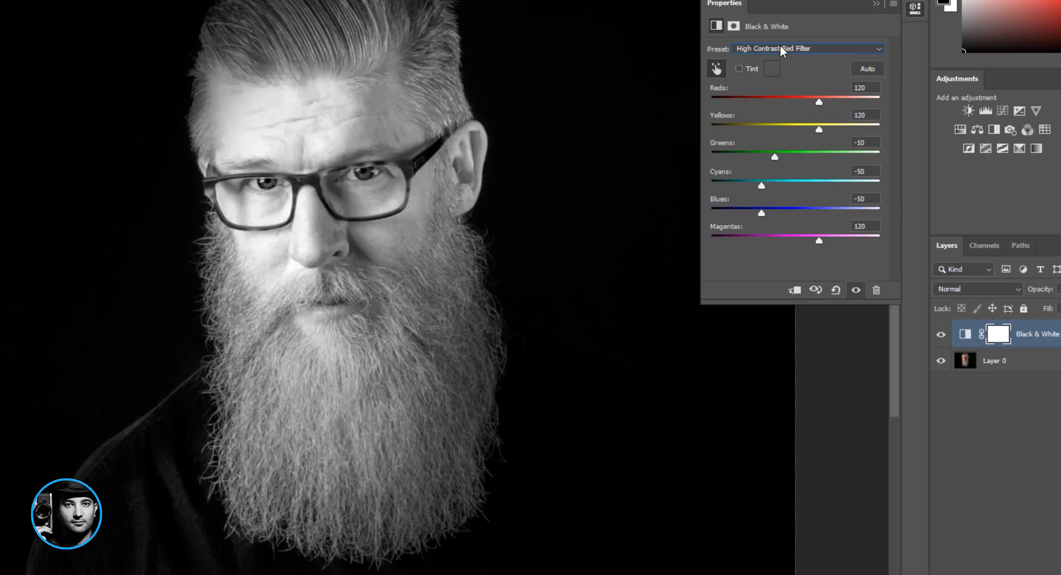
{"action": "key", "text": "Up"}
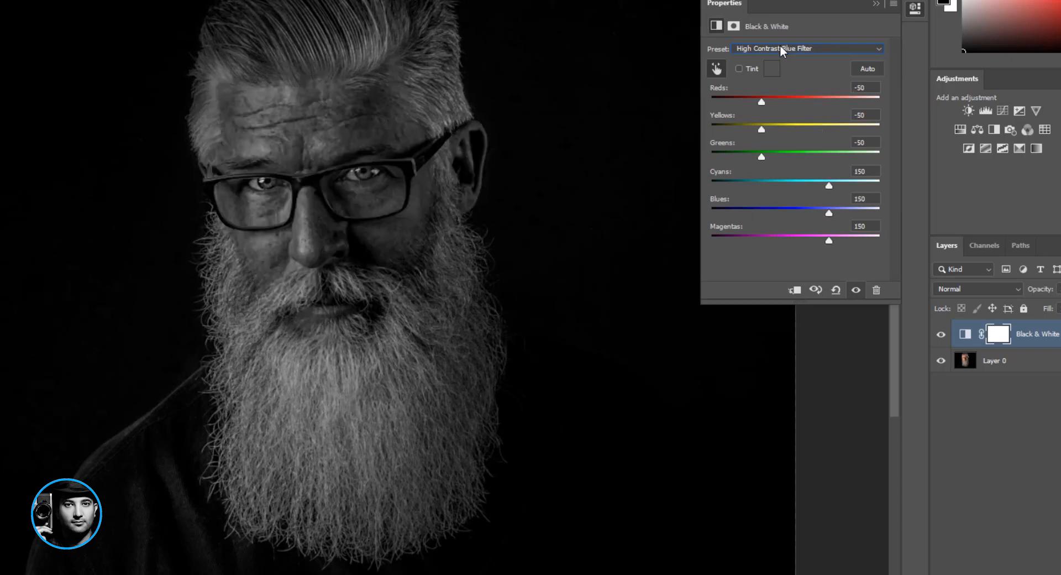
{"action": "key", "text": "Down"}
{"action": "key", "text": "Down"}
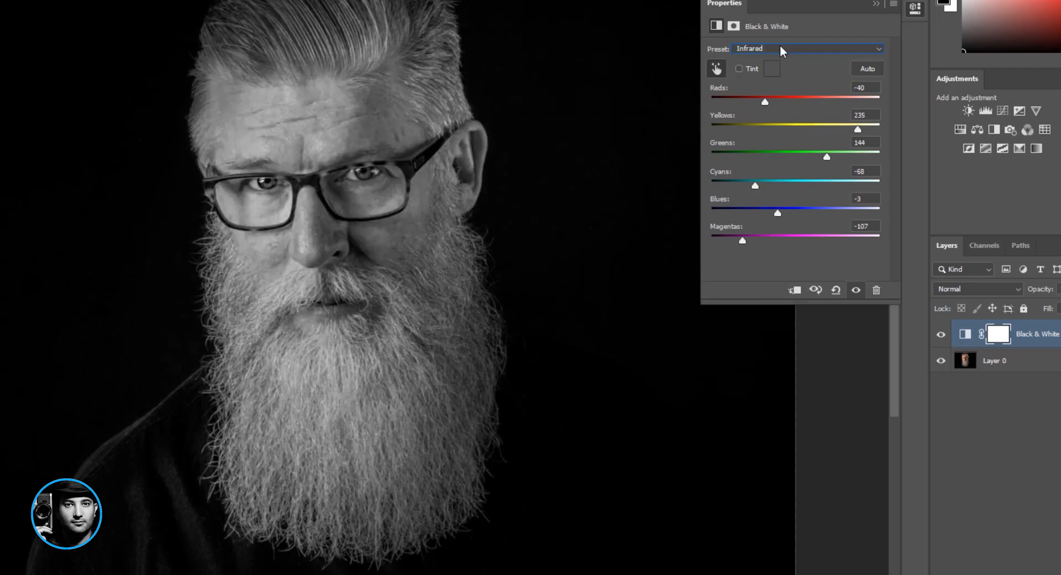
{"action": "key", "text": "Down"}
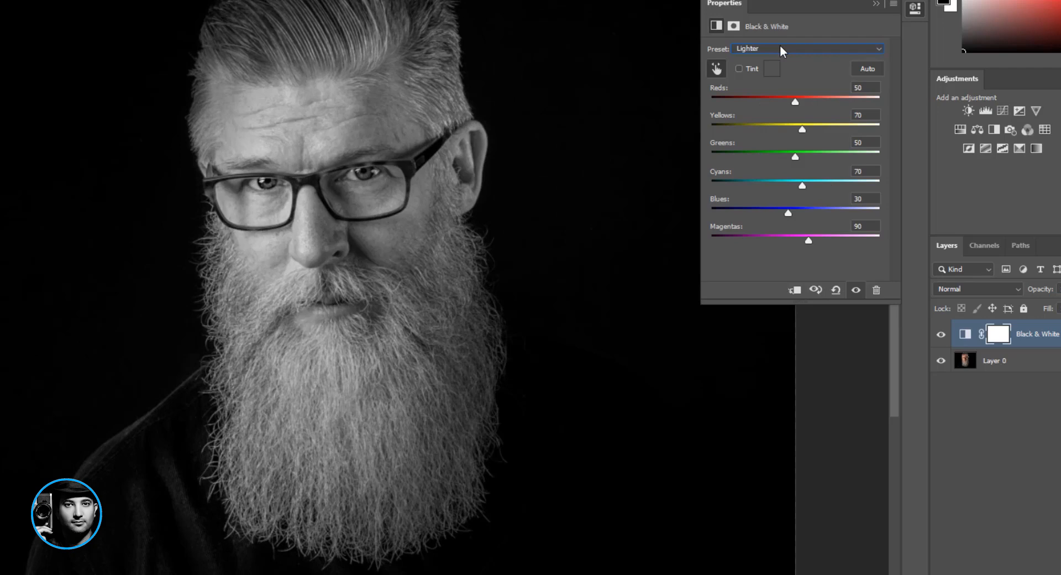
- Fine-tune the portrait's Black & White adjustment to Reds -42 and Yellows 194
{"action": "left_click_drag", "start_coordinate": [793, 100], "coordinate": [841, 129]}
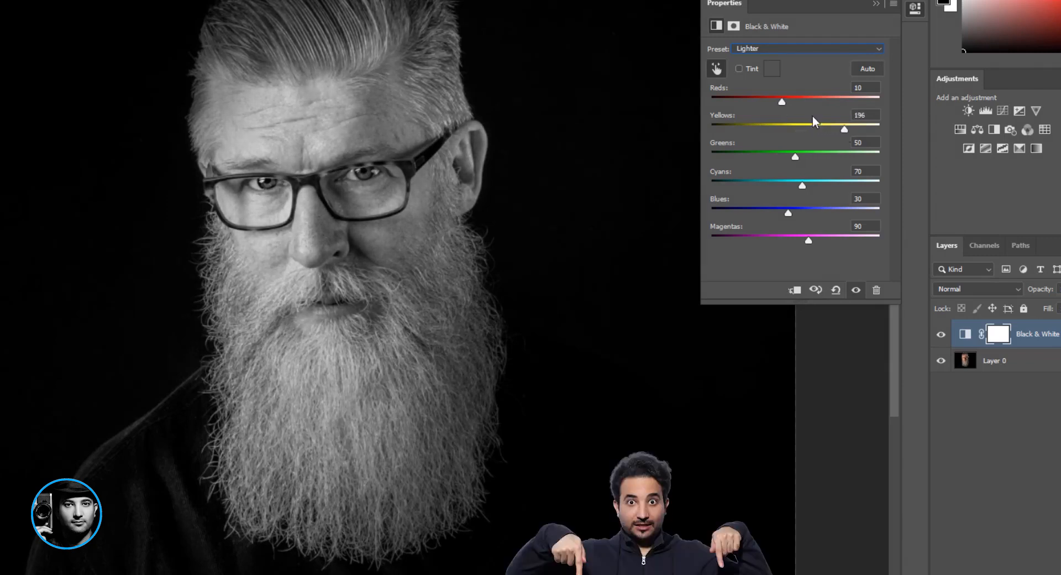
{"action": "left_click_drag", "start_coordinate": [781, 102], "coordinate": [764, 96]}
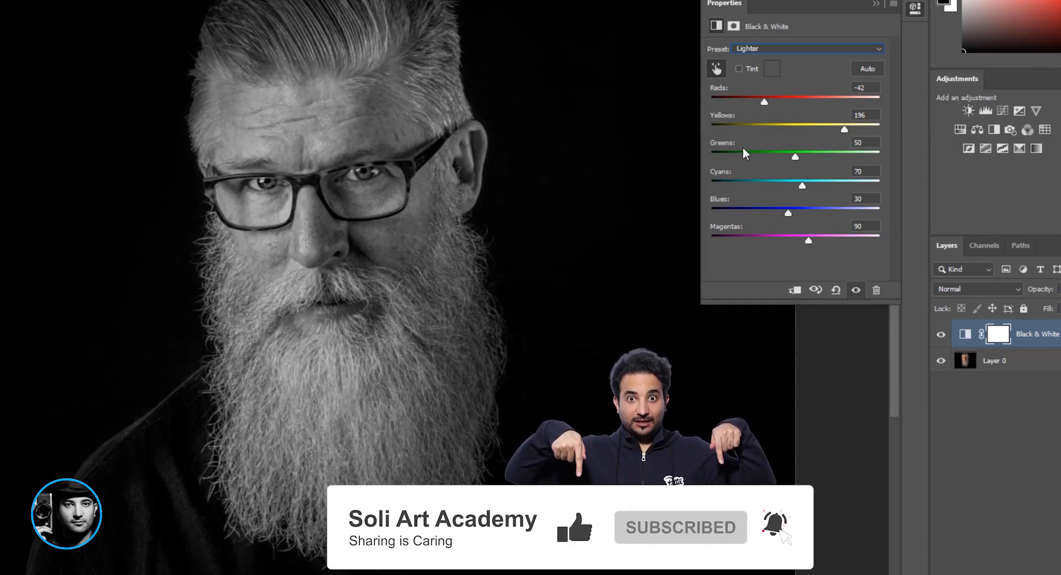
{"action": "left_click_drag", "start_coordinate": [844, 129], "coordinate": [843, 129]}
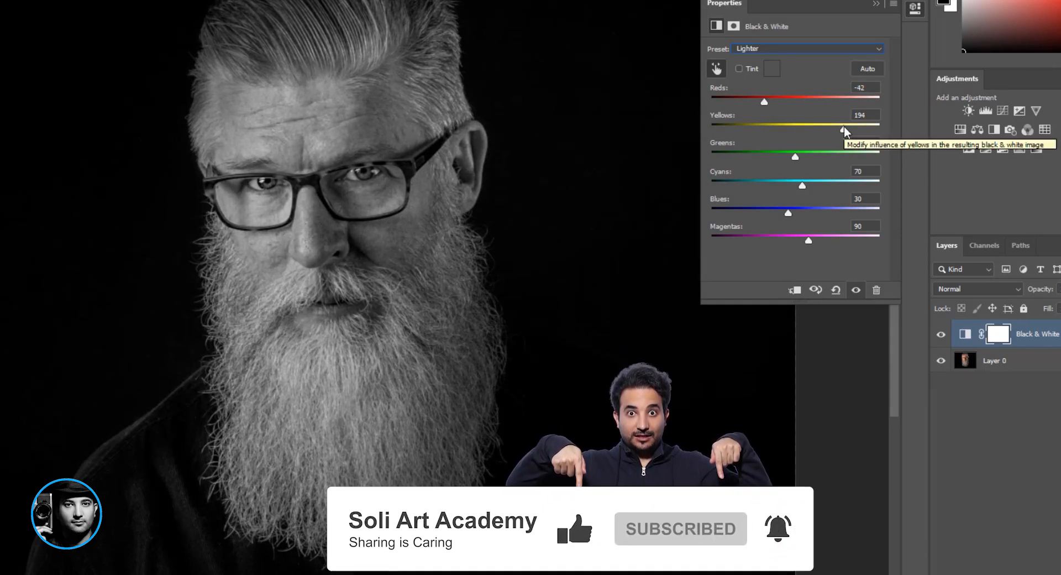